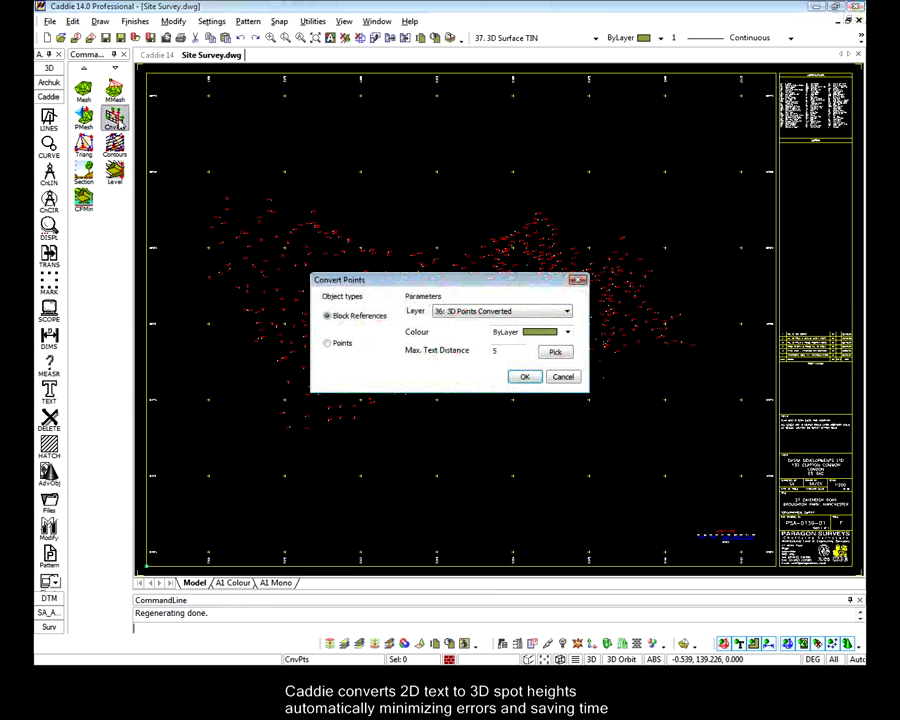
Step: Convert all survey height texts into 3D spot-height points and orbit to view them at their elevations
left_click(524, 376)
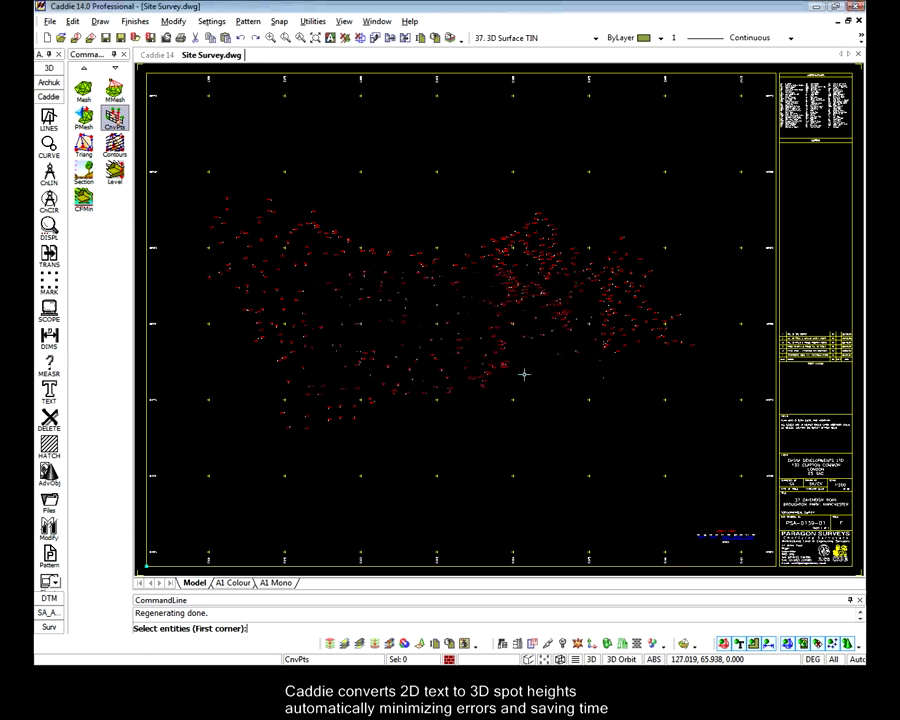
left_click(184, 181)
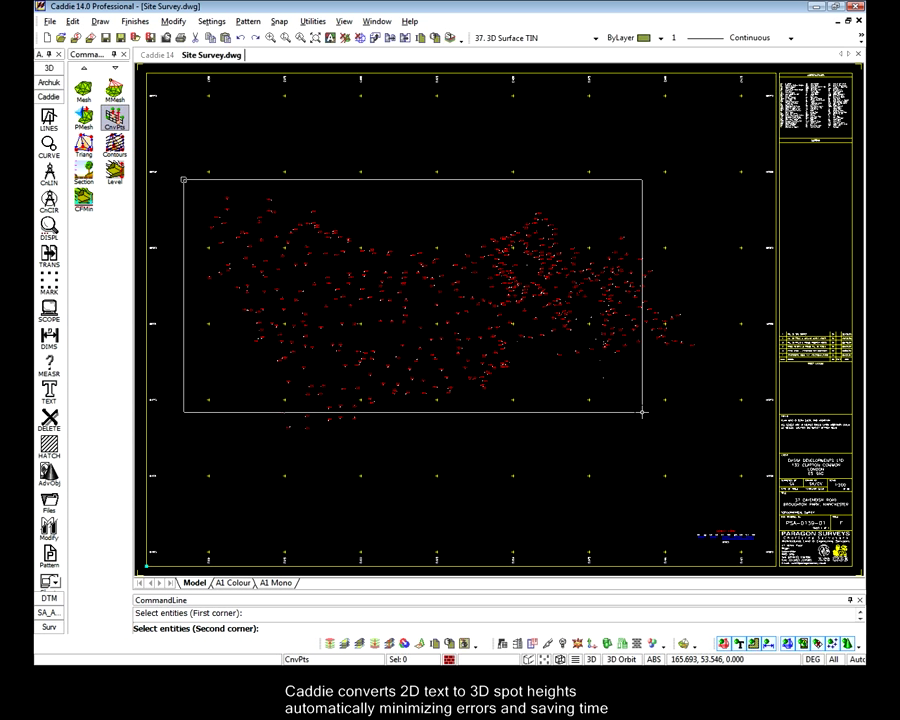
left_click(722, 446)
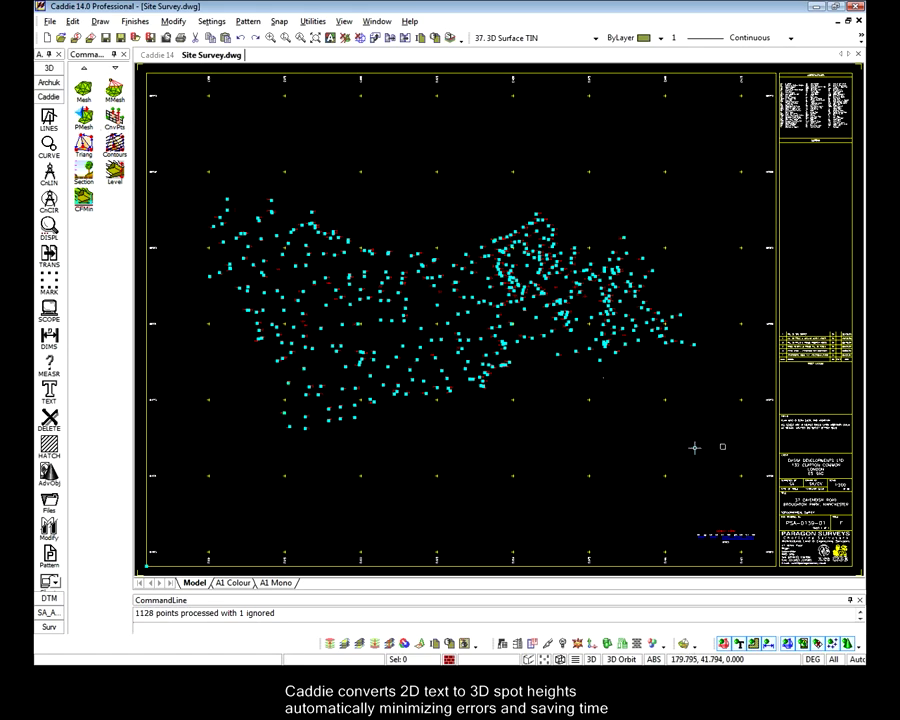
mouse_move(261, 533)
middle_mouse_down("shift")
mouse_move(375, 295)
mouse_move(472, 352)
mouse_move(476, 310)
mouse_move(502, 365)
mouse_move(615, 287)
mouse_move(635, 241)
mouse_move(451, 227)
middle_mouse_up("shift")
Step: Triangulate the 3D spot heights into a TIN mesh and display it Phong shaded
left_click(84, 145)
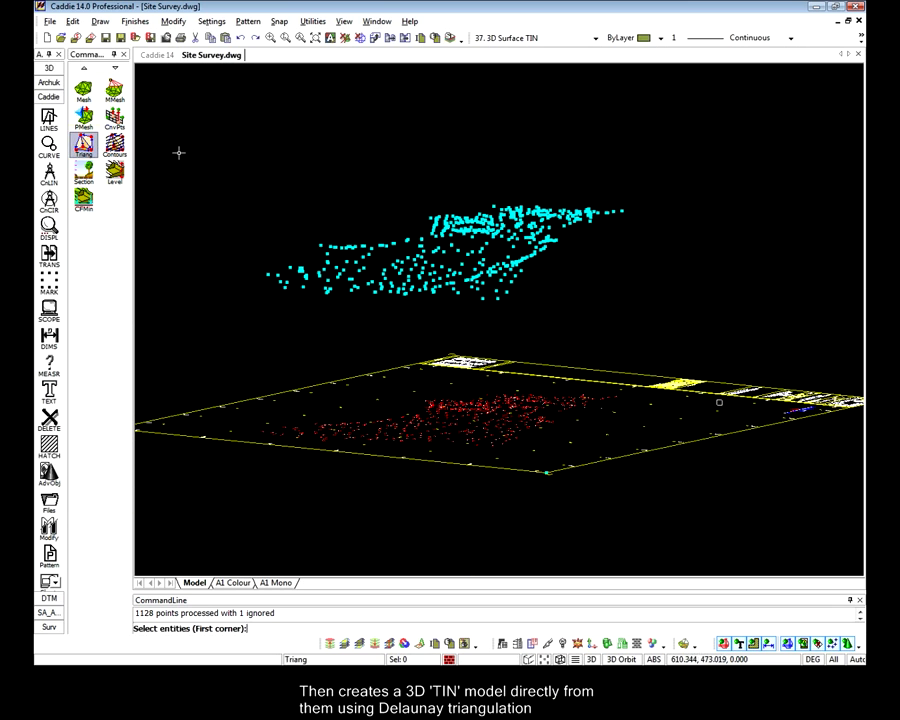
left_click(245, 155)
left_click(645, 310)
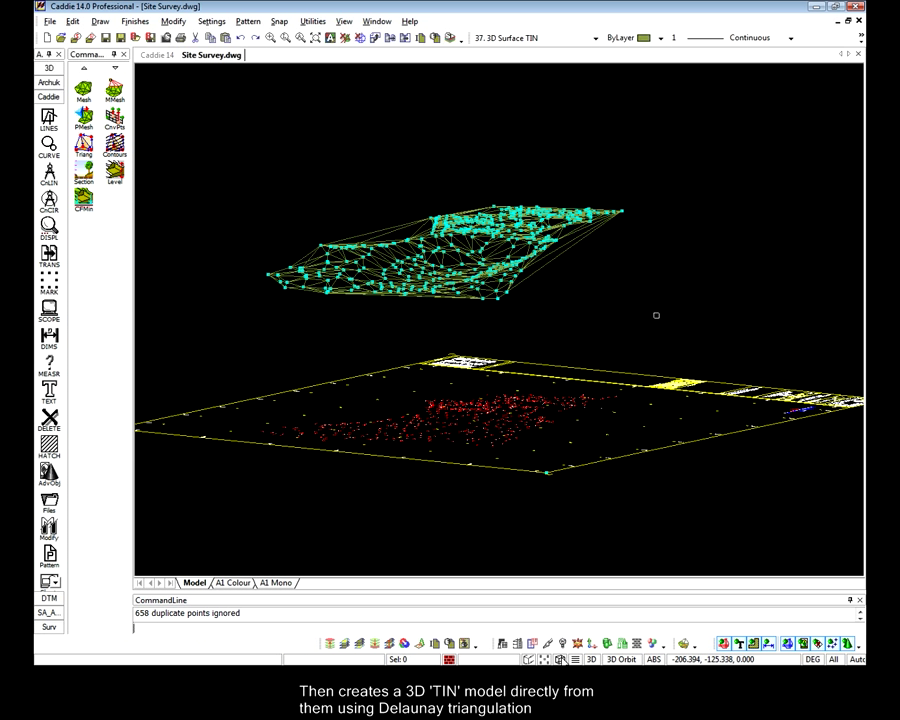
left_click(601, 626)
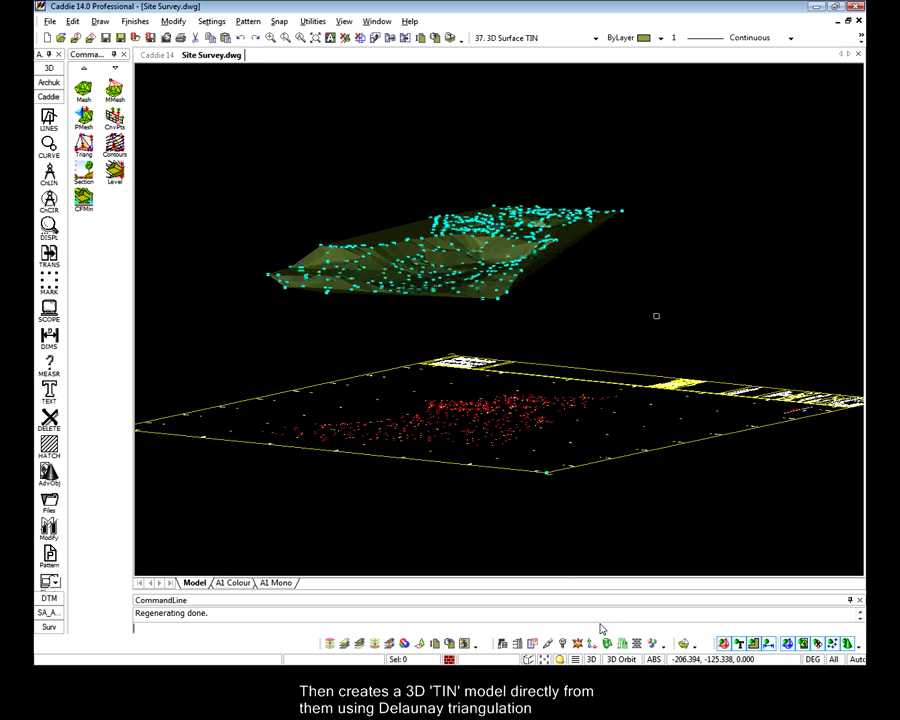
mouse_move(656, 316)
left_mouse_down()
mouse_move(664, 220)
mouse_move(772, 200)
mouse_move(730, 281)
mouse_move(621, 315)
mouse_move(597, 352)
left_mouse_up()
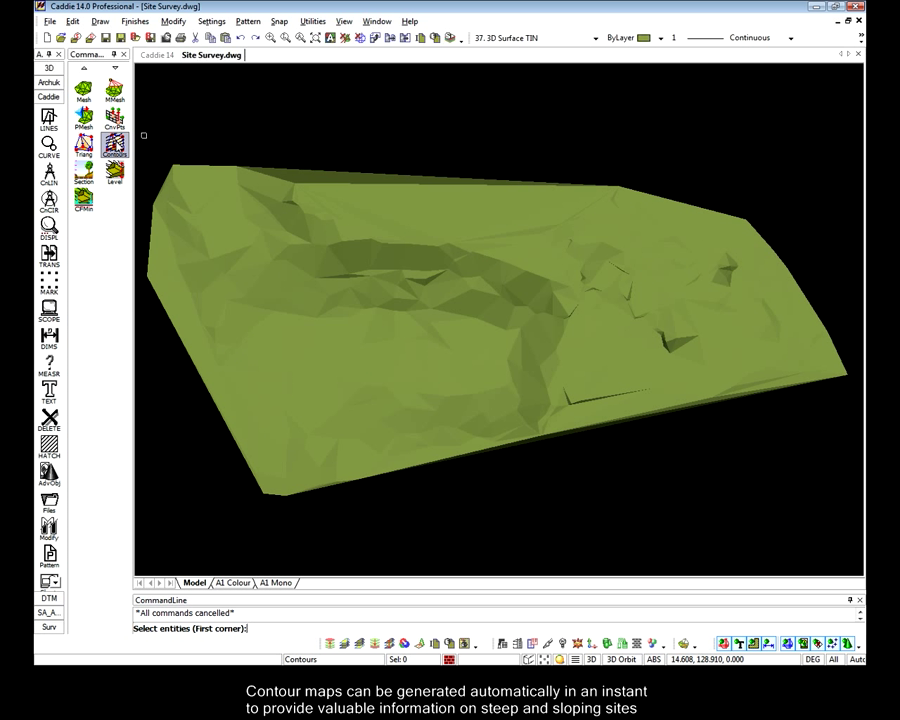
Step: Contour the TIN mesh at 0.5 intervals with major contours every 2.5
left_click(137, 145)
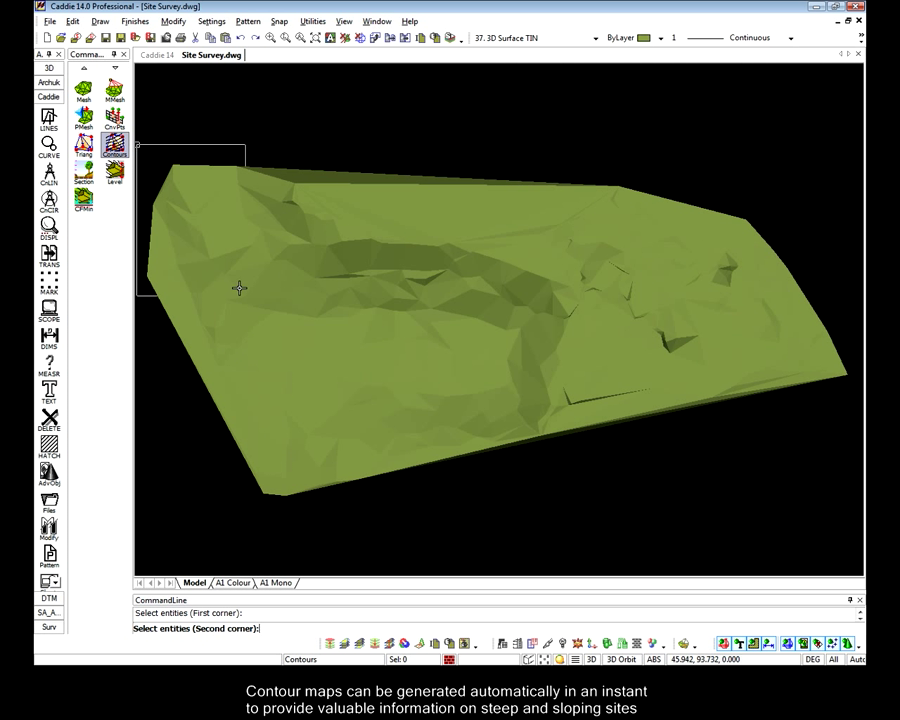
left_click(855, 540)
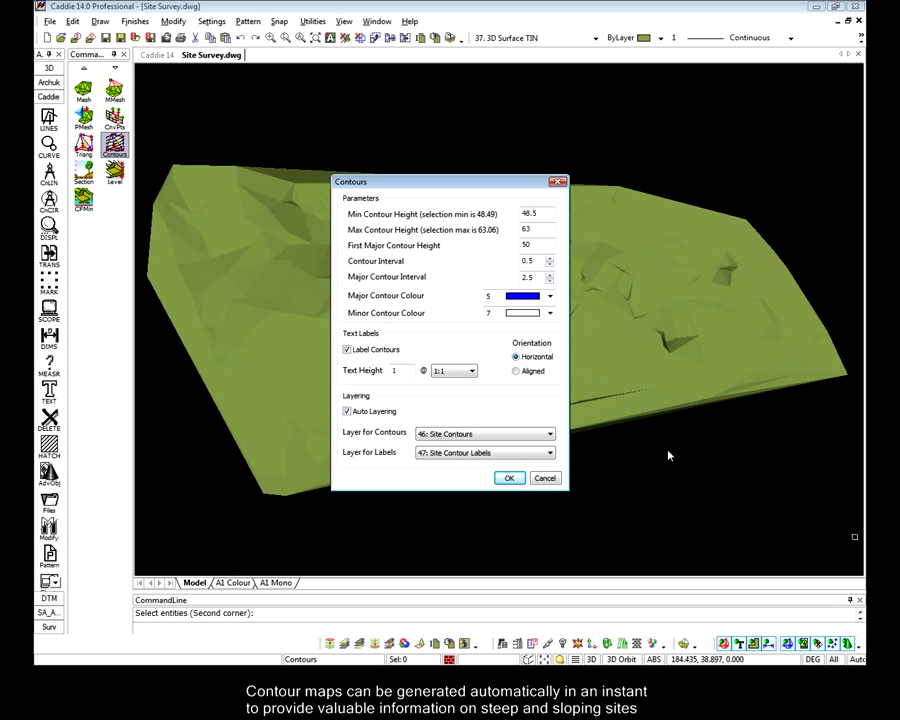
left_click(509, 478)
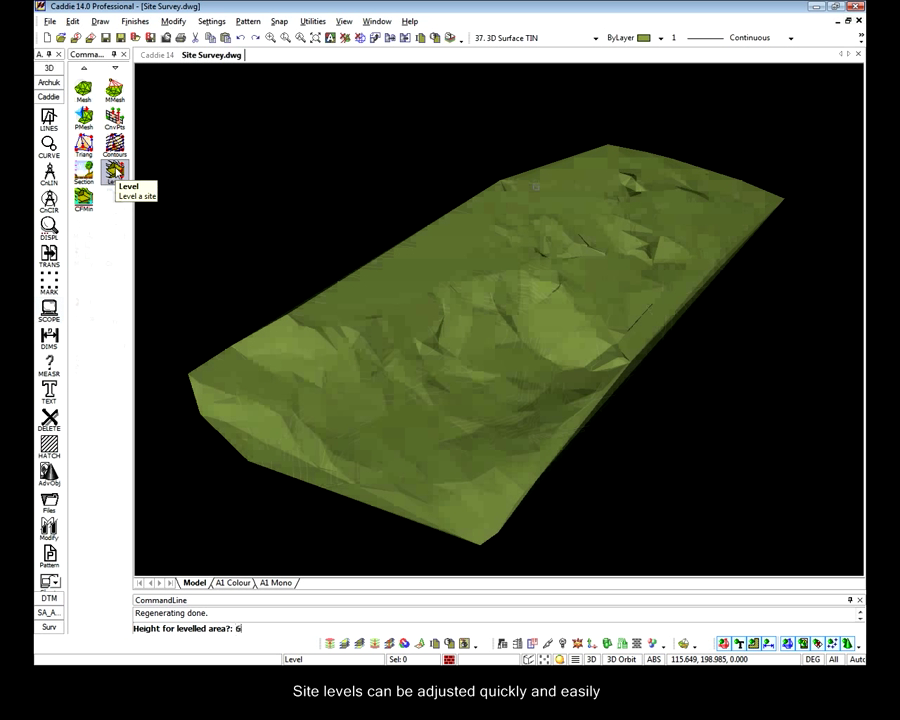
Step: Level a polygon area near the terrain's upper right end to height 63
type("3")
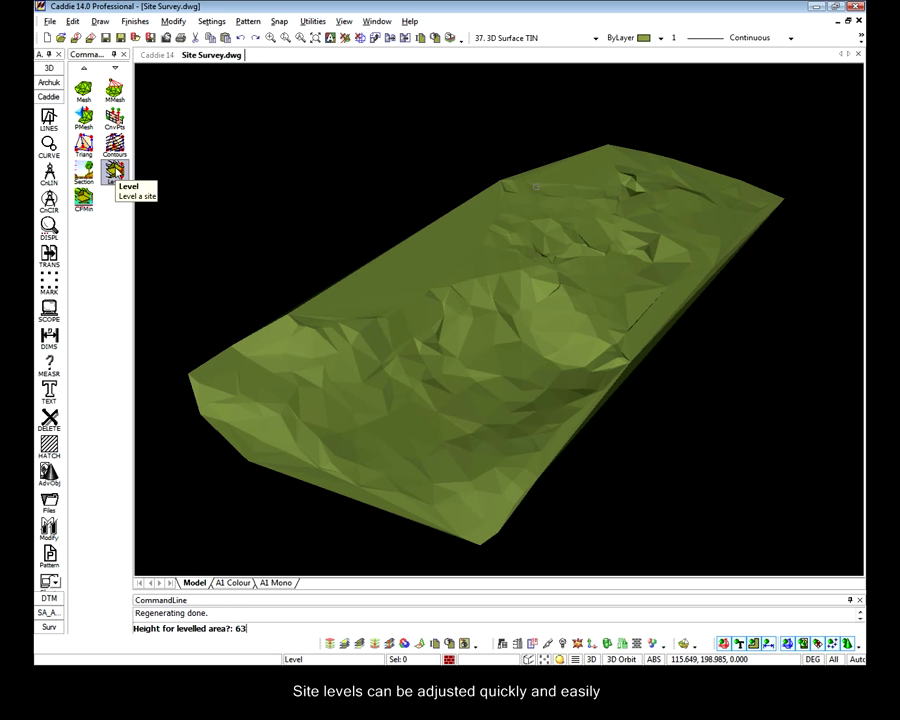
key("Return")
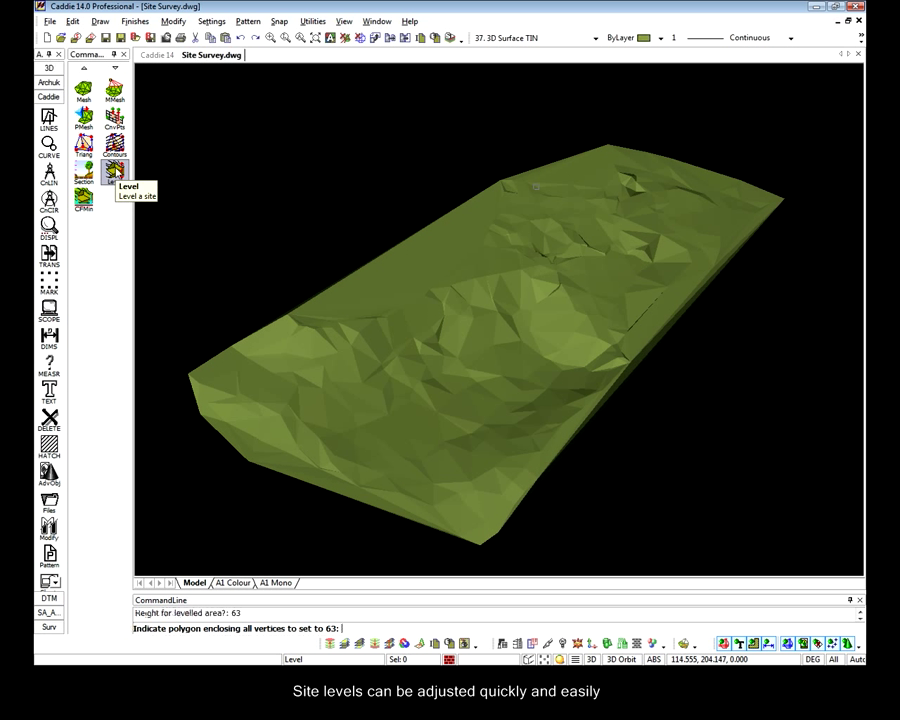
left_click(600, 157)
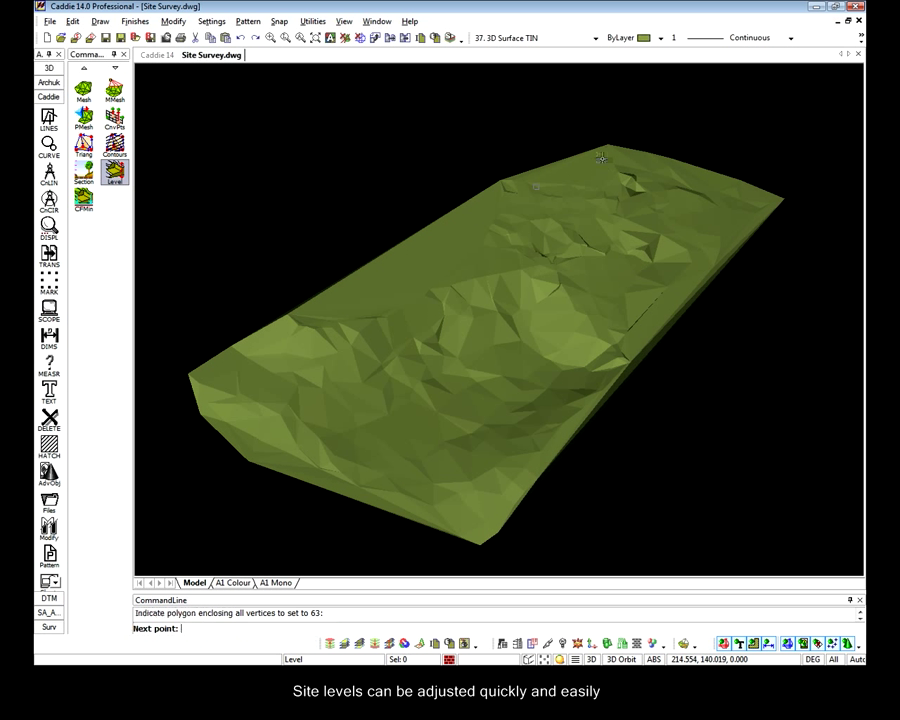
left_click(757, 202)
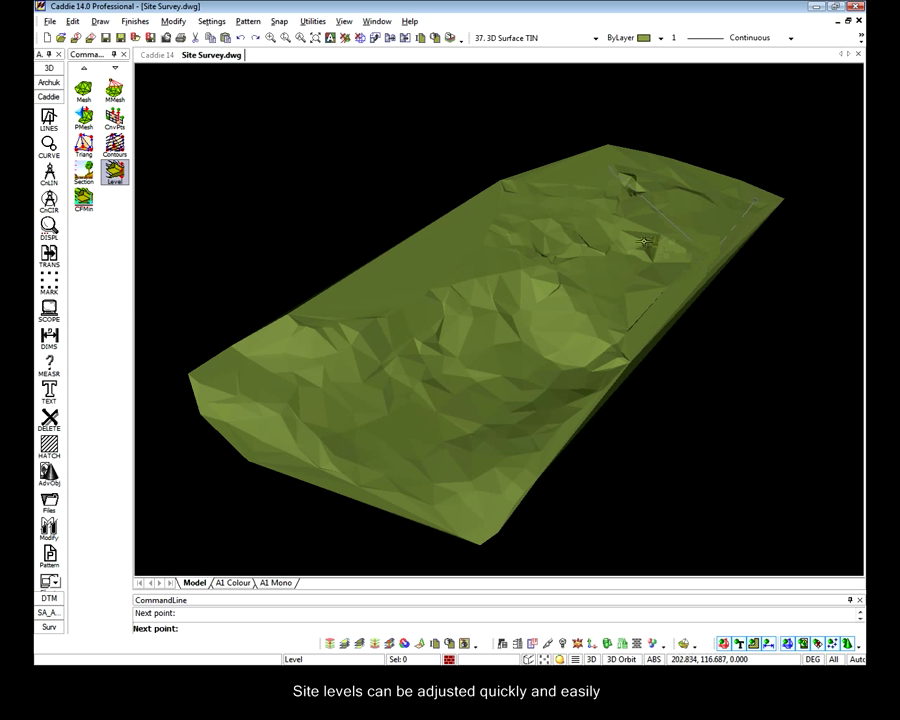
right_click(533, 187)
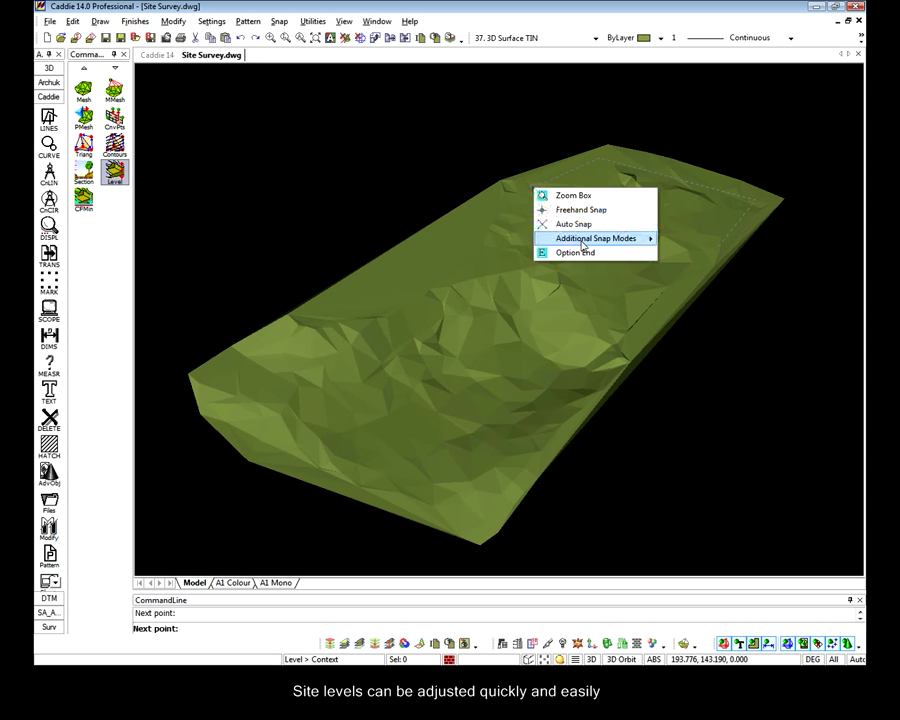
left_click(586, 251)
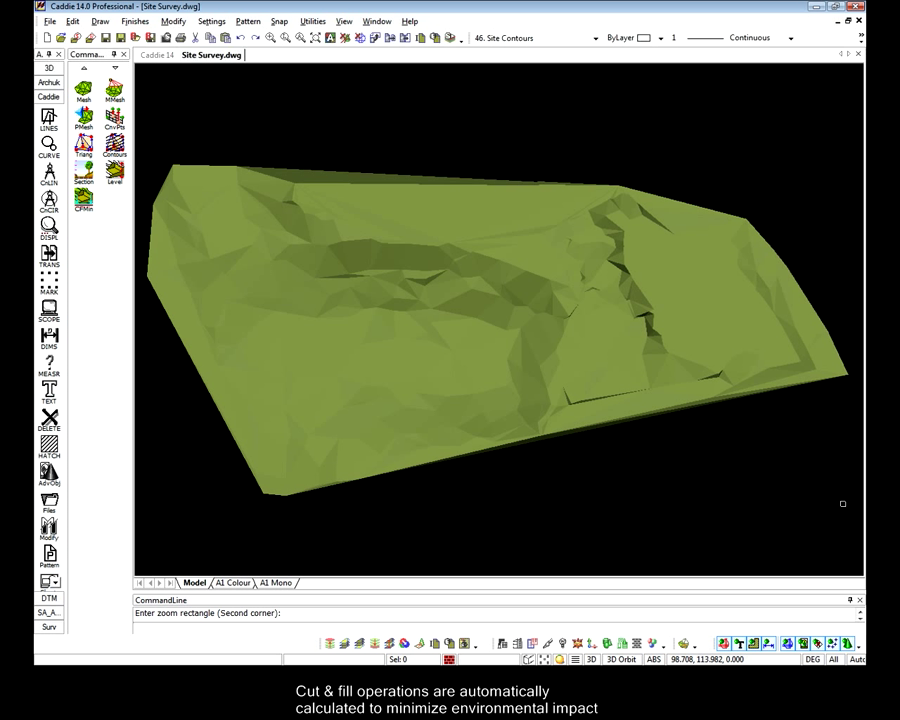
Step: Set the minimum cut-and-fill shrinkage material to Clay (0.9)
left_click(83, 199)
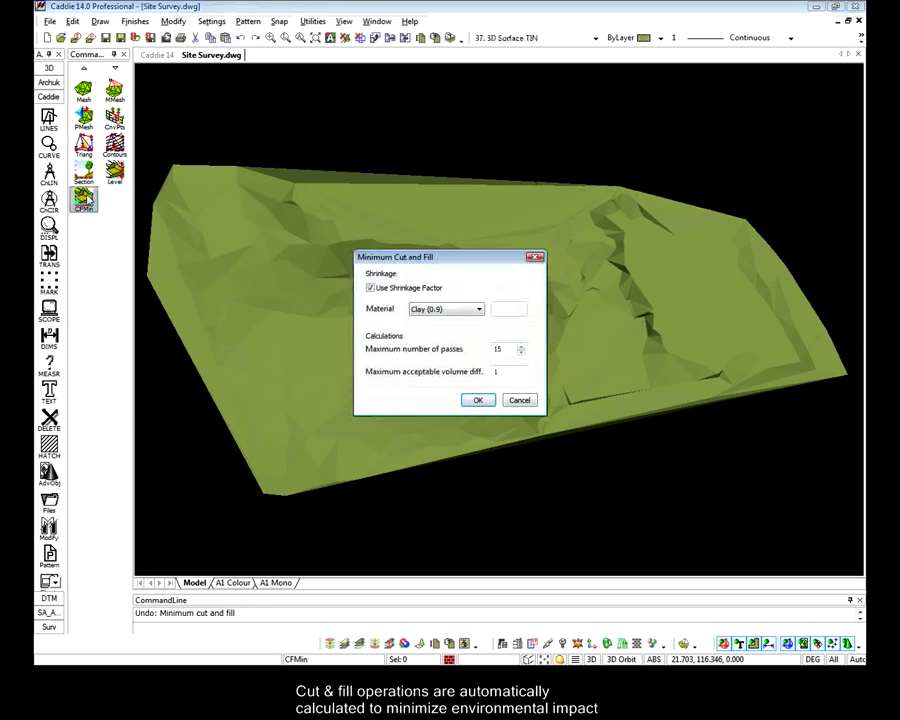
left_click(479, 310)
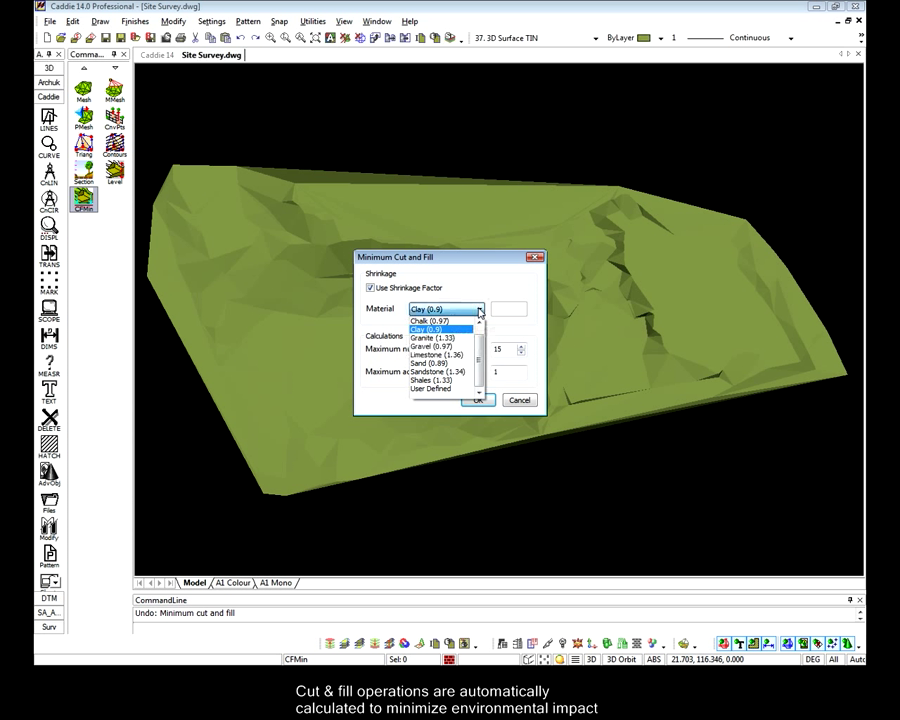
left_click(479, 311)
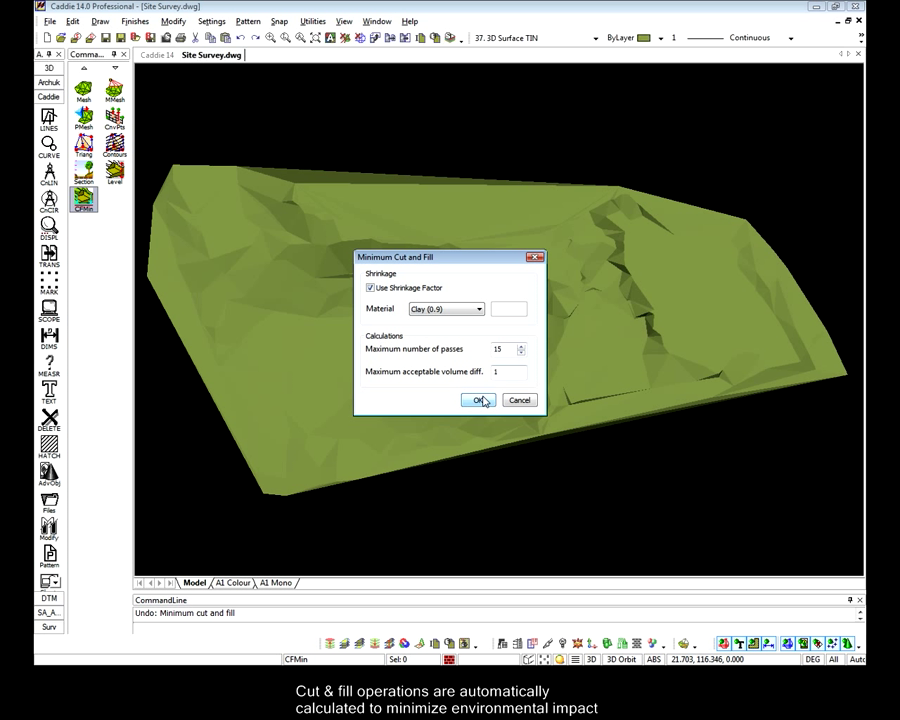
left_click(478, 400)
Step: Outline the cut-and-fill boundary and level it at the balanced height 52.6381
left_click(385, 268)
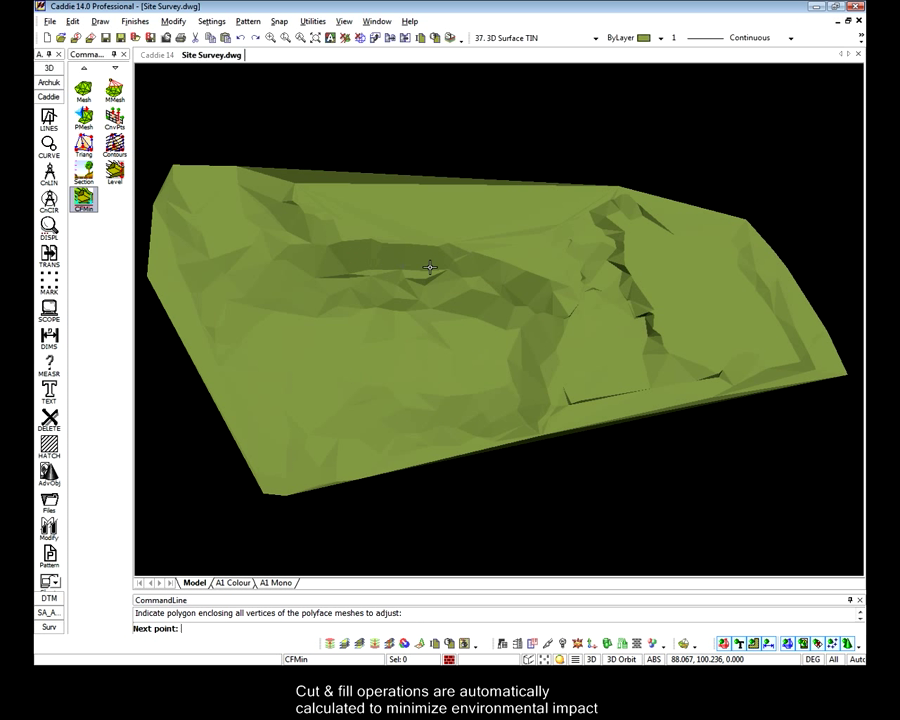
left_click(452, 261)
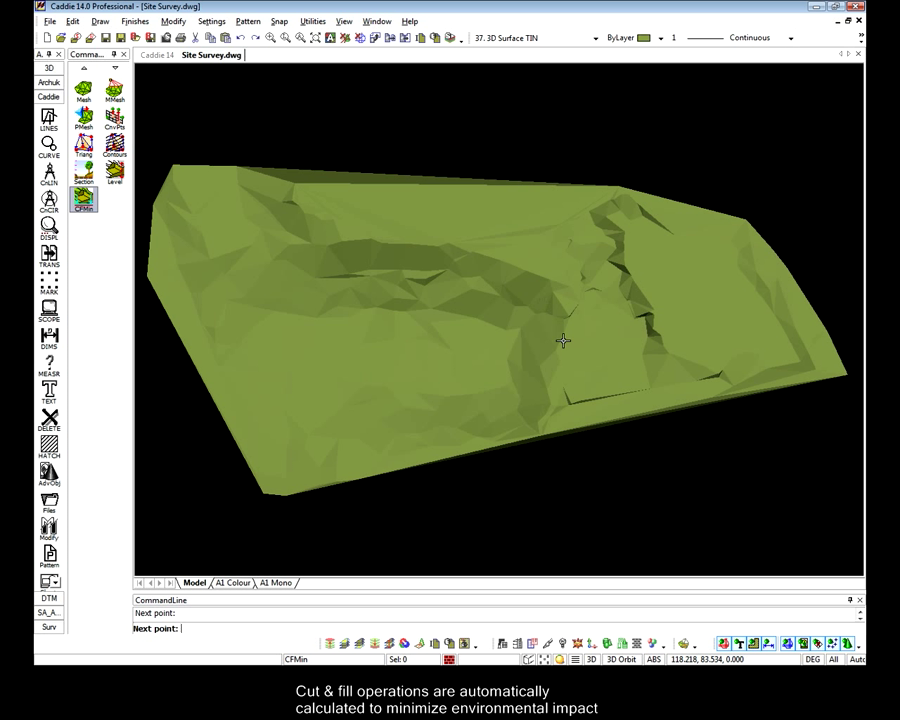
right_click(432, 396)
left_click(470, 461)
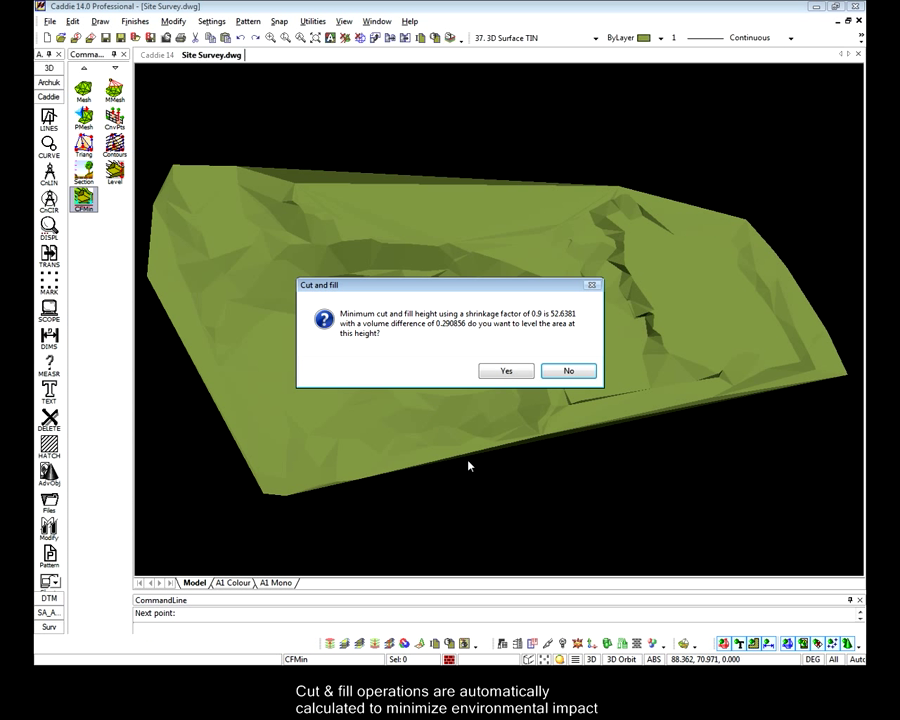
left_click(509, 372)
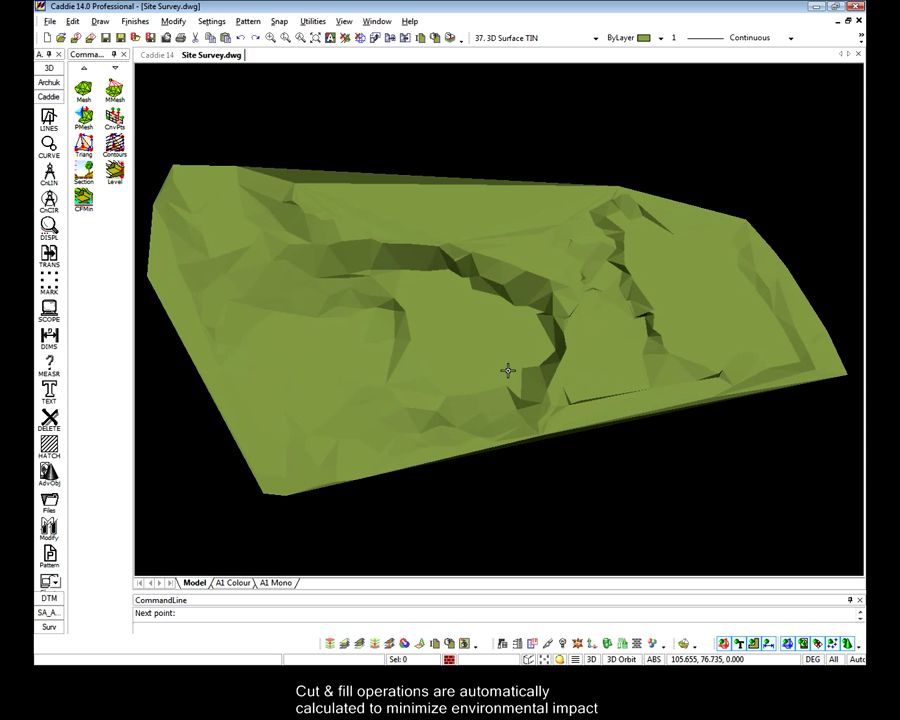
middle_click_drag(508, 371, 650, 175)
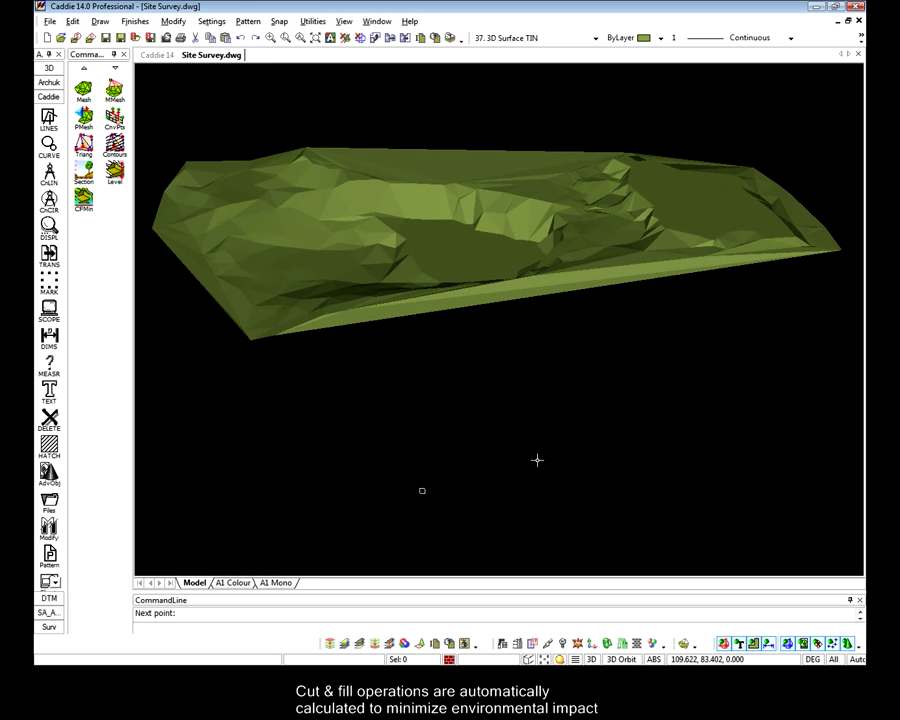
middle_click_drag(537, 460, 660, 479)
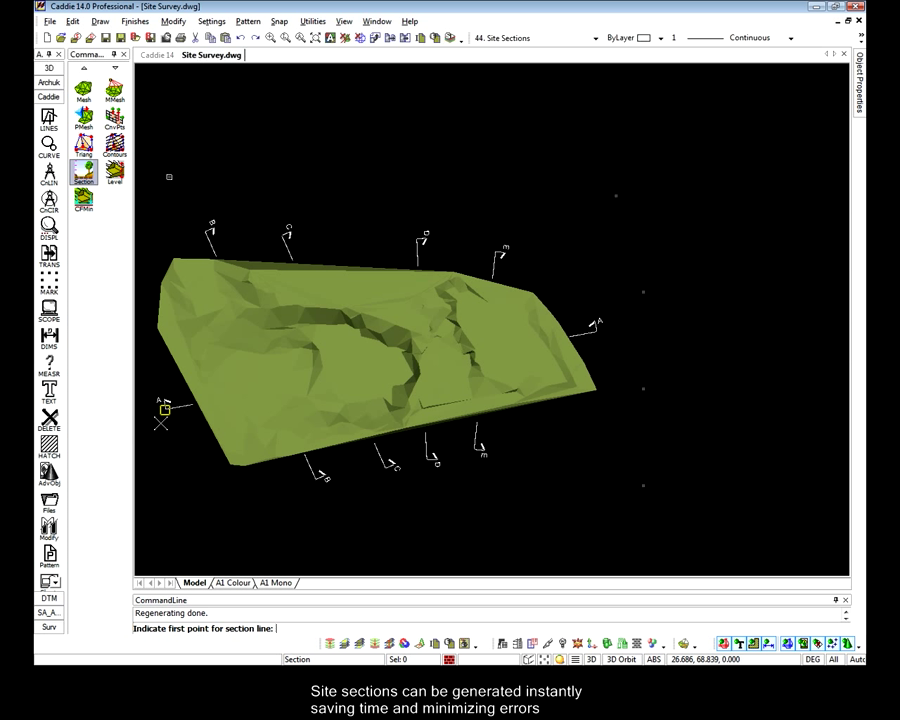
Step: Draw site sections A-A, B-B and C-C across the terrain, placing each profile beside the model
left_click(164, 411)
left_click(596, 325)
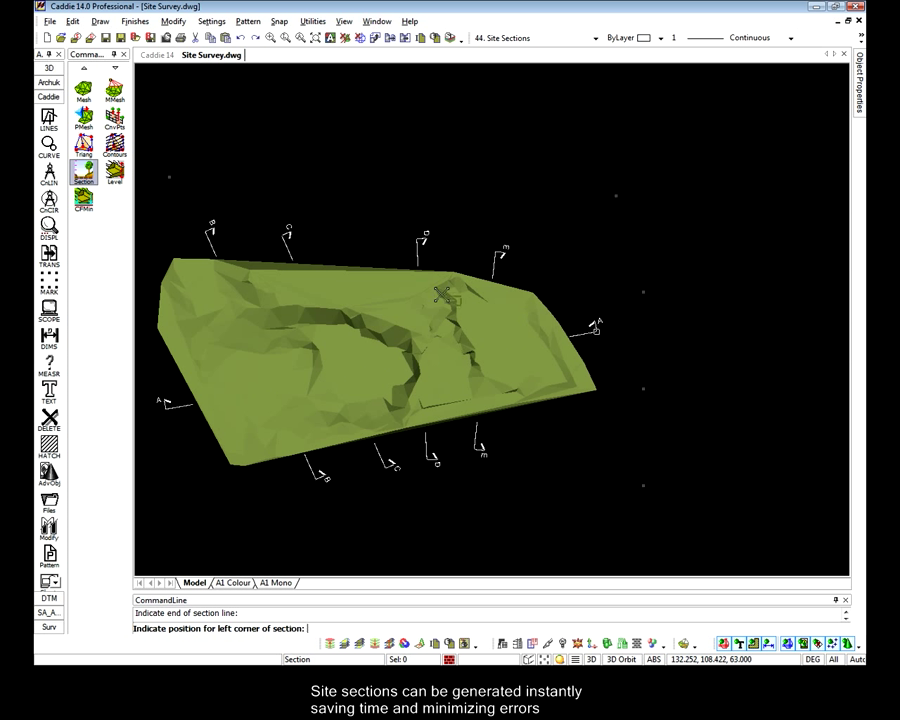
left_click(169, 177)
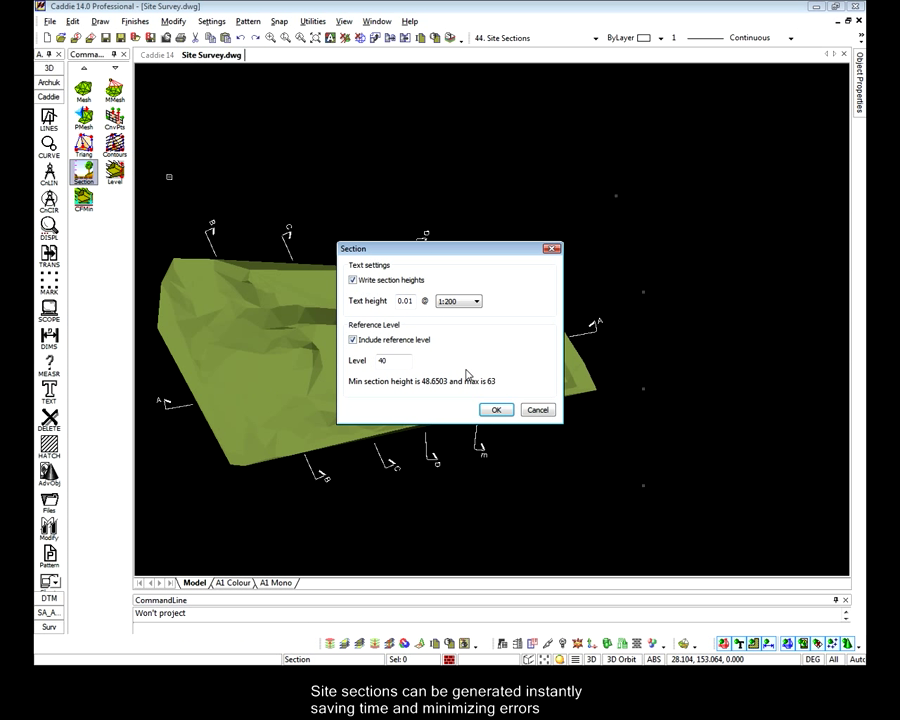
left_click(495, 411)
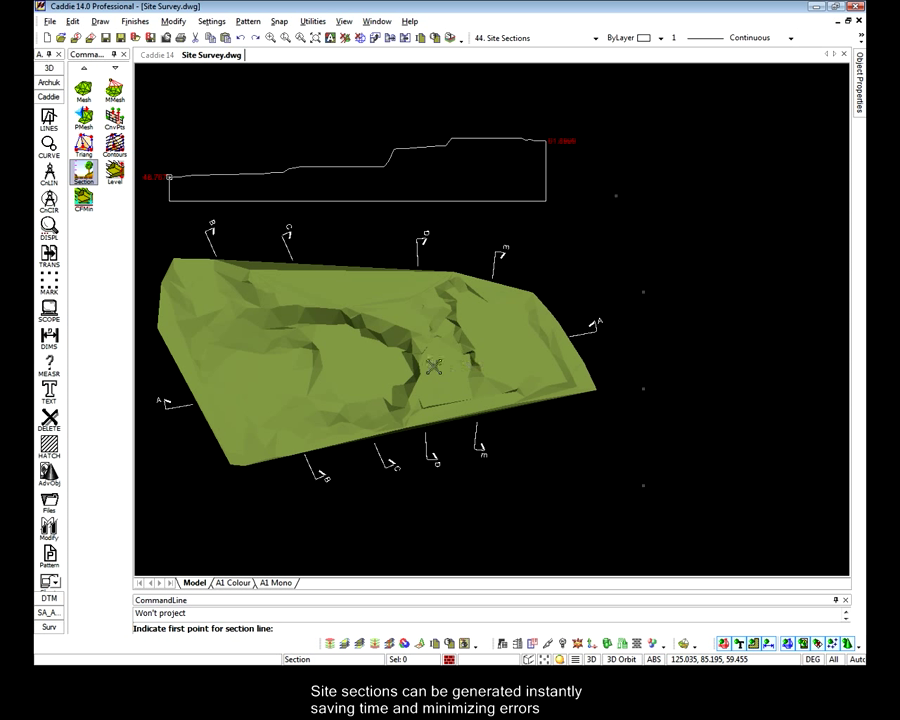
left_click(205, 231)
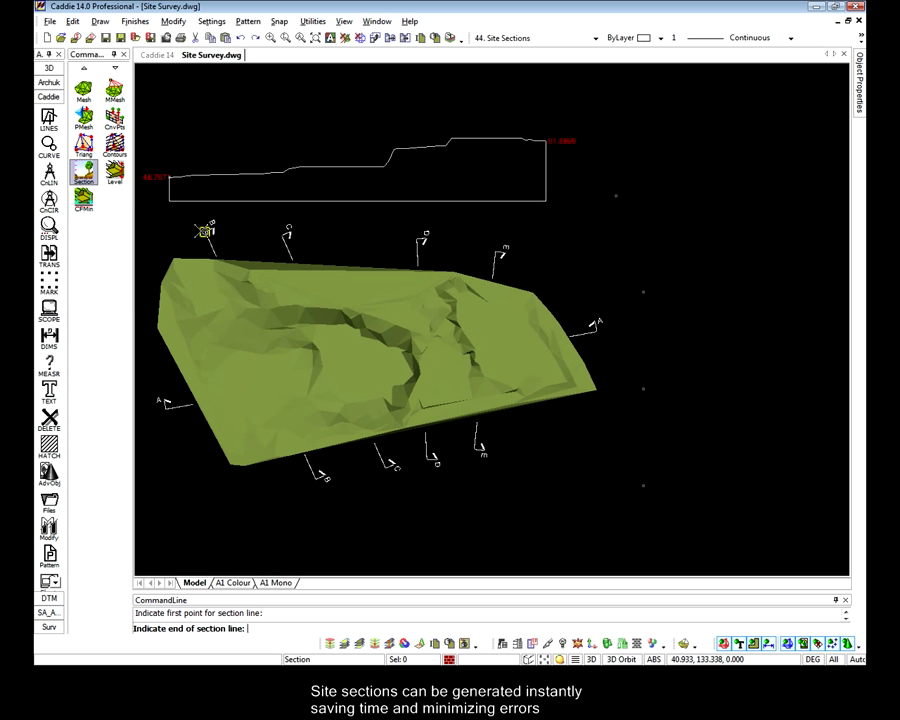
left_click(315, 478)
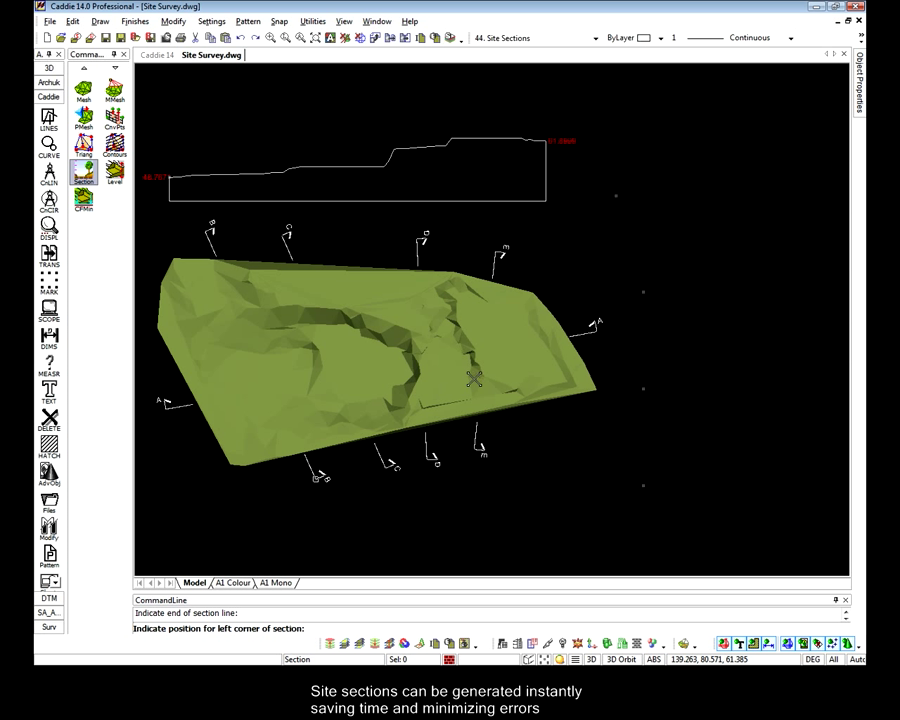
left_click(615, 196)
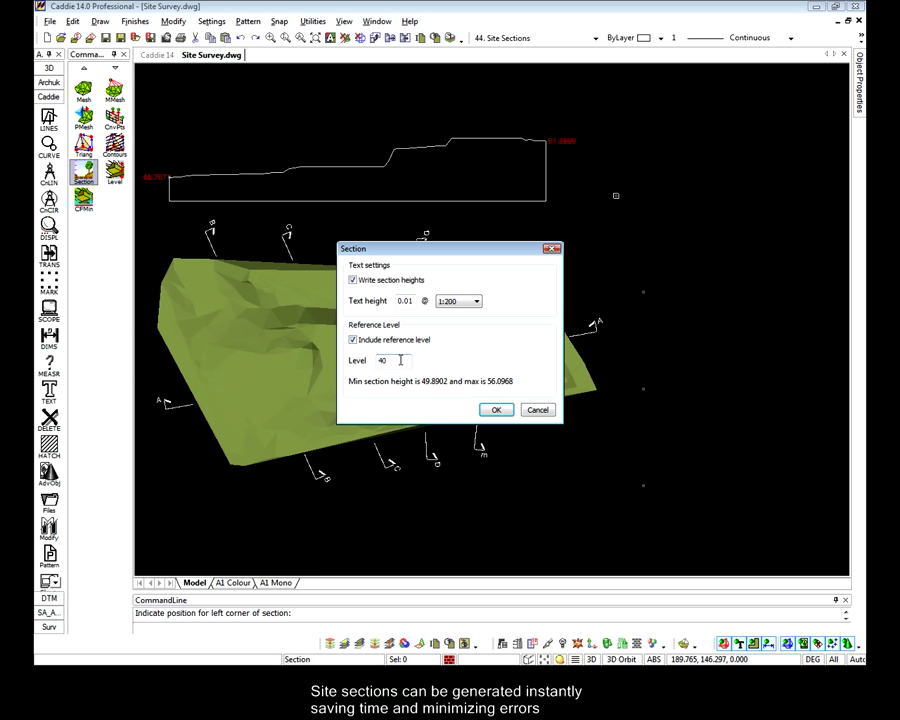
left_click(496, 409)
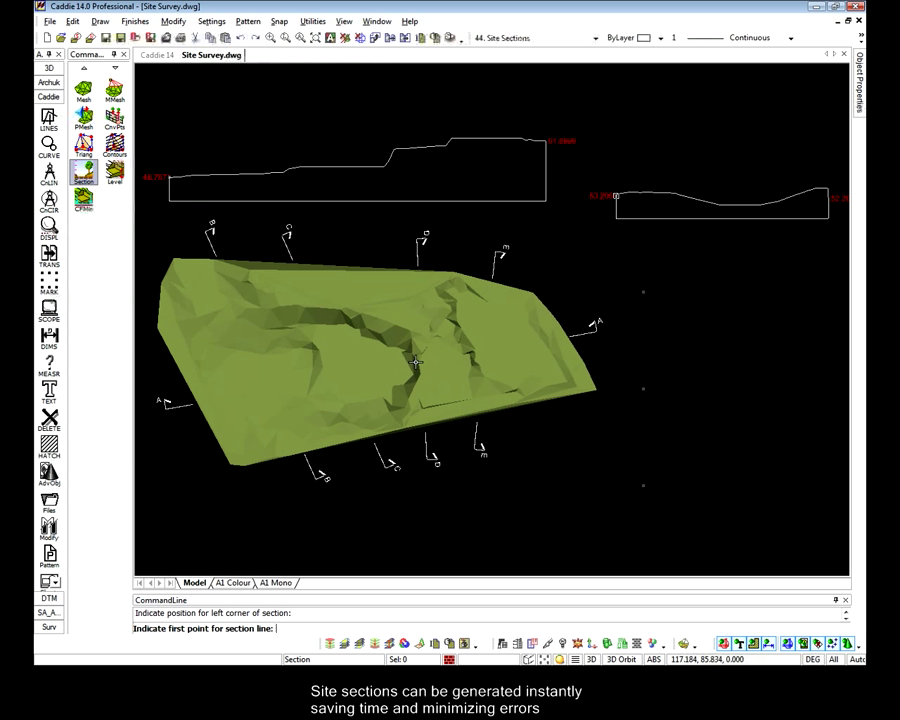
left_click(281, 235)
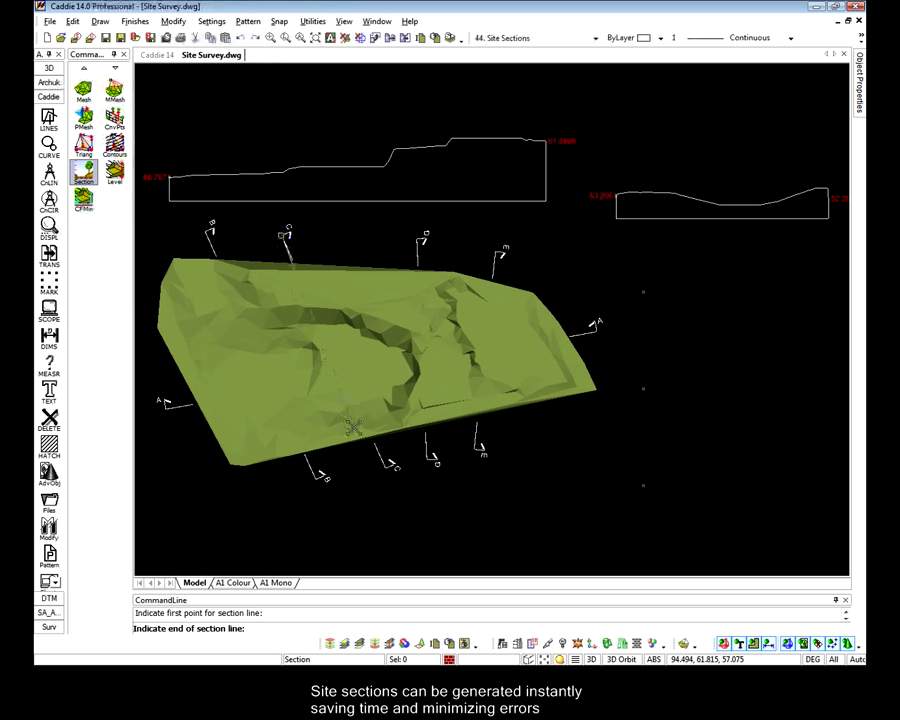
left_click(384, 466)
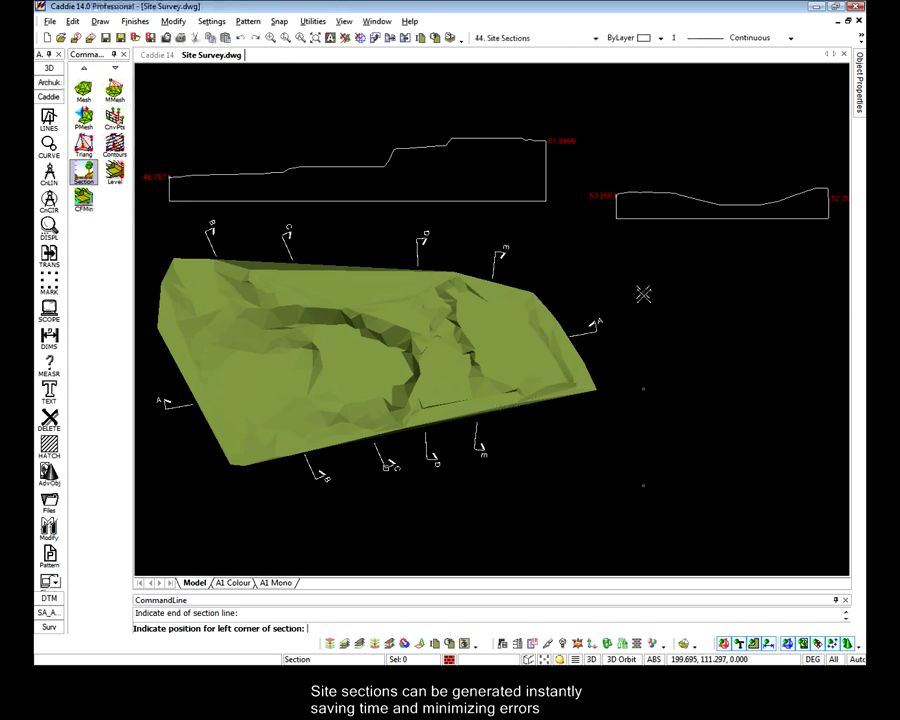
left_click(643, 292)
left_click(497, 411)
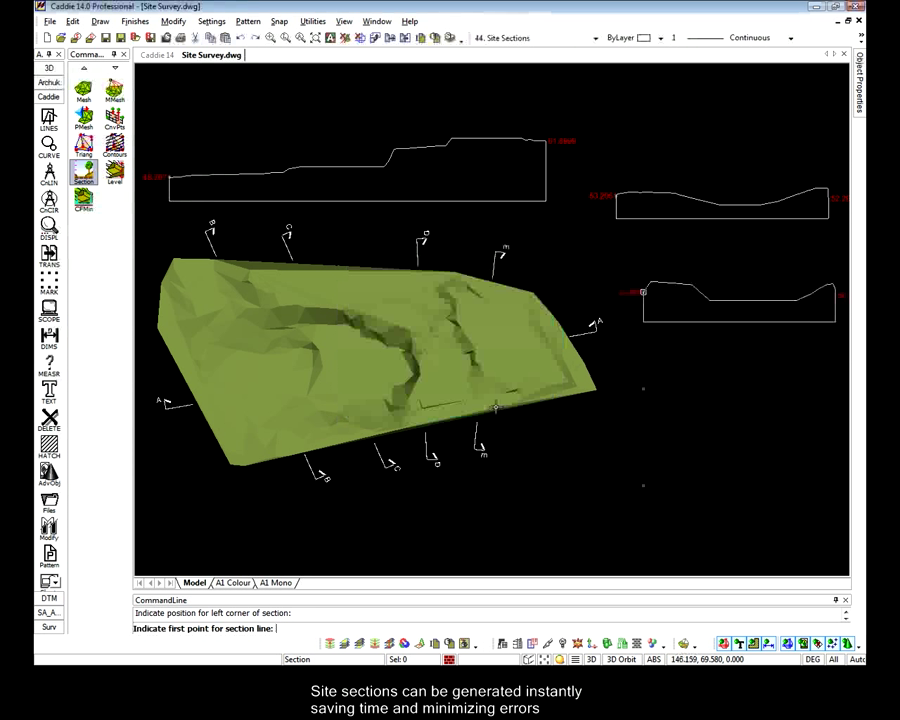
Step: Draw site sections D-D and E-E, placing their profiles right of the model
left_click(418, 238)
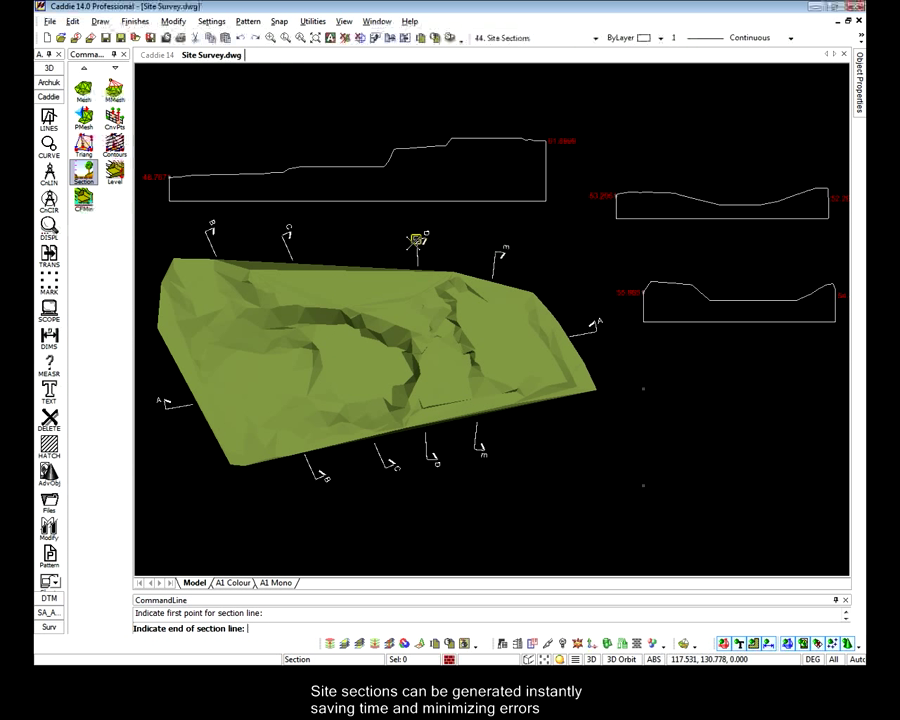
left_click(430, 458)
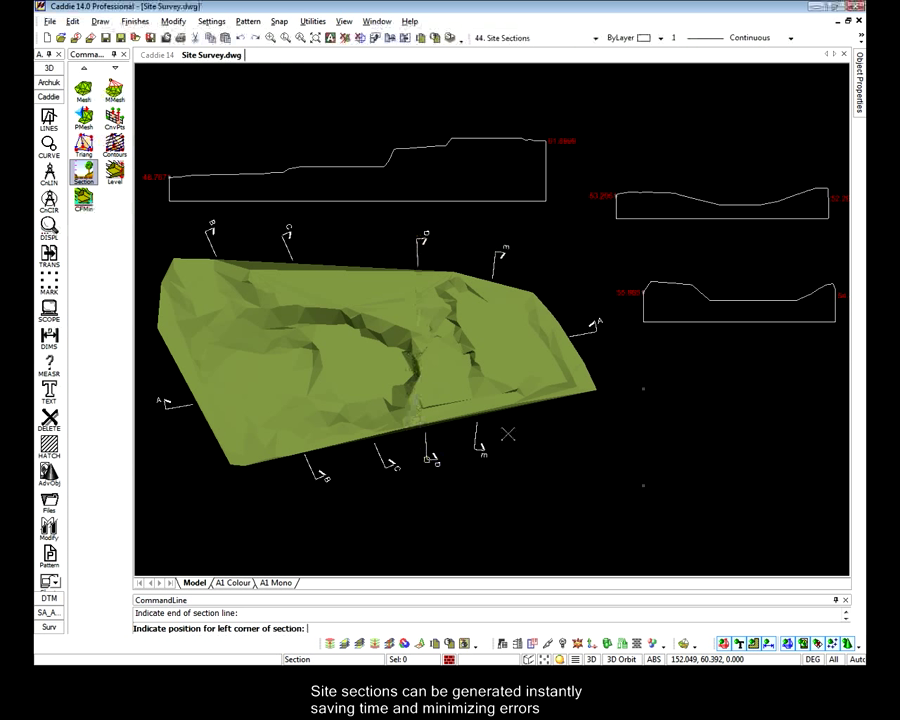
left_click(642, 393)
left_click(497, 410)
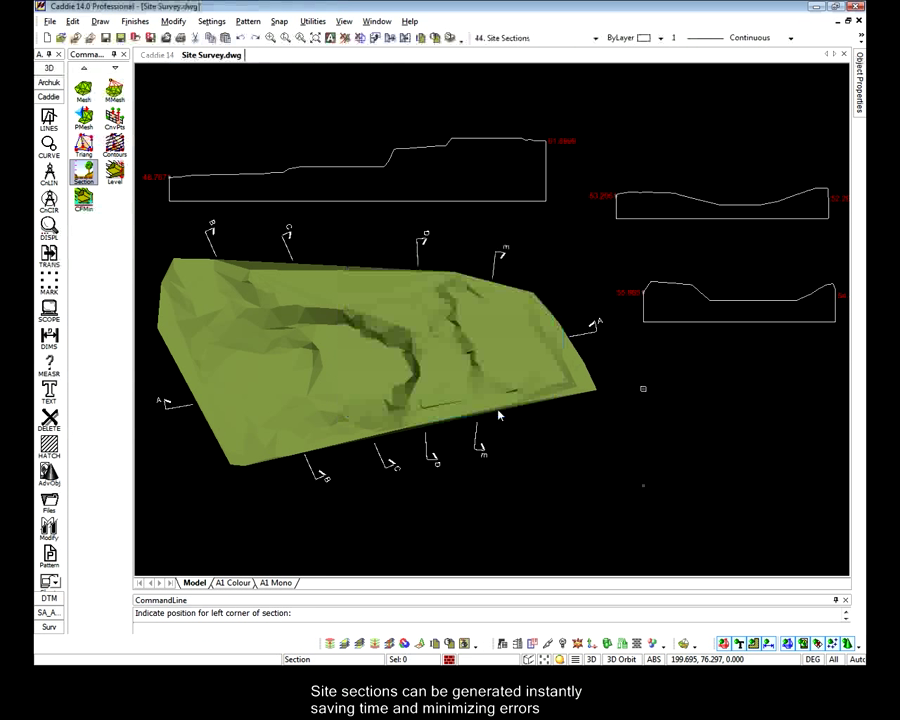
left_click(499, 255)
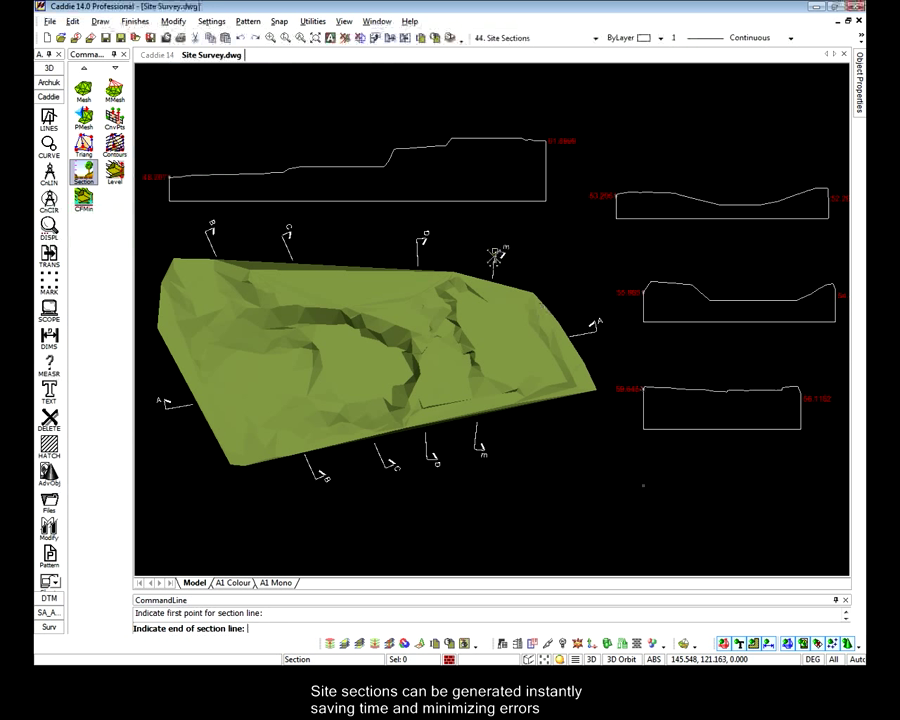
left_click(475, 449)
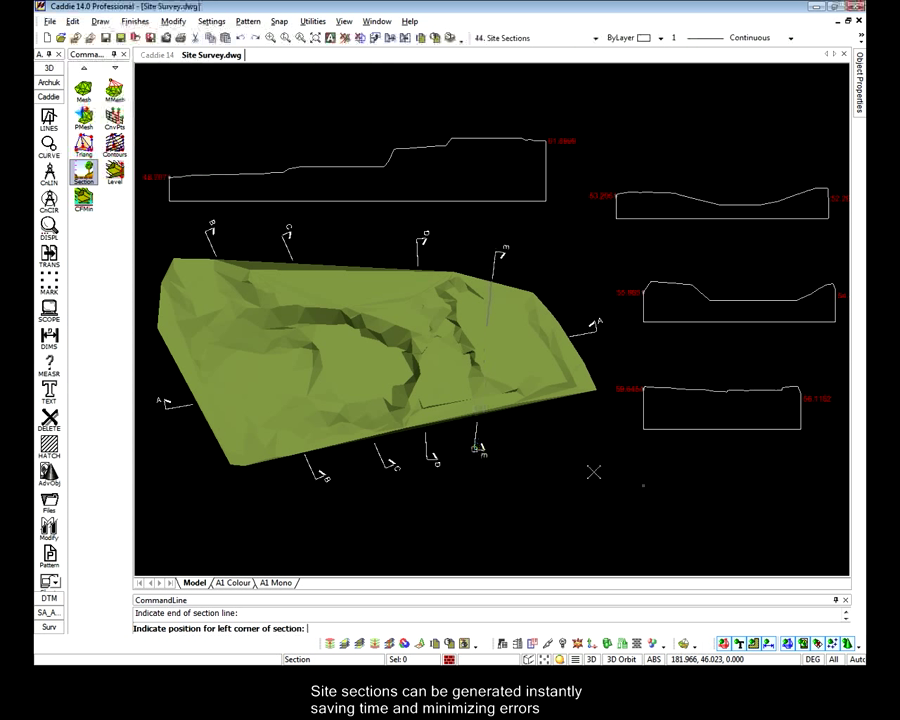
left_click(643, 488)
left_click(497, 410)
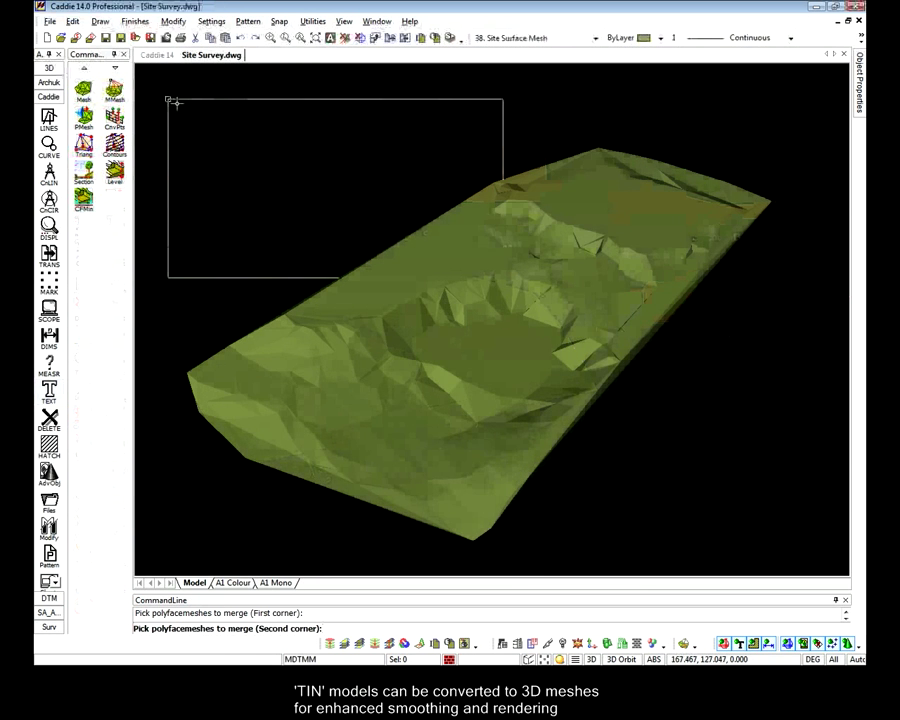
Step: Window-select the terrain's polyface meshes to merge them into a new Site Surface Mesh
left_click(797, 568)
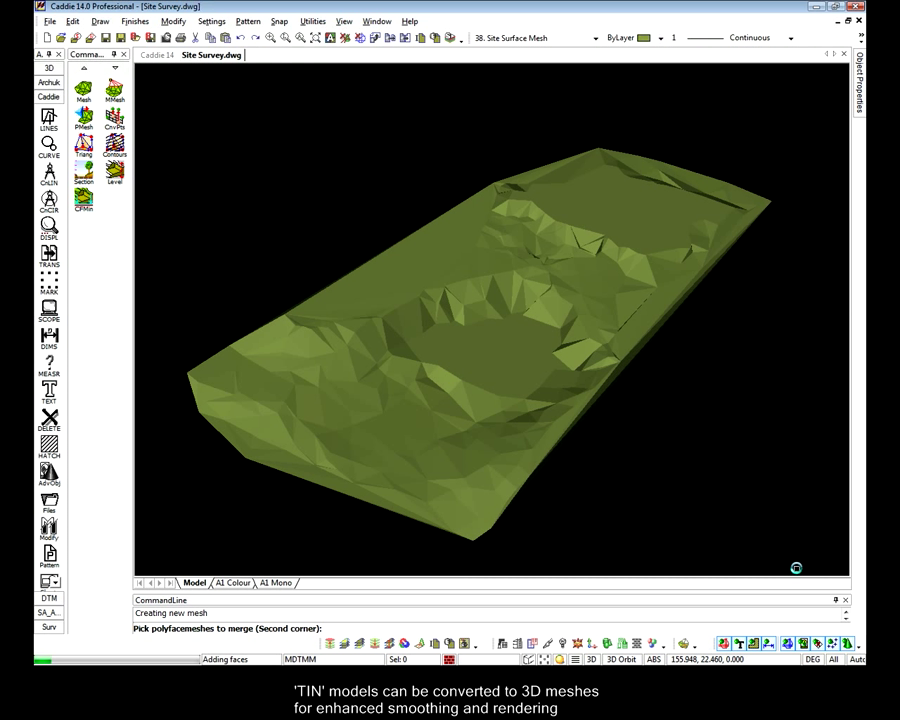